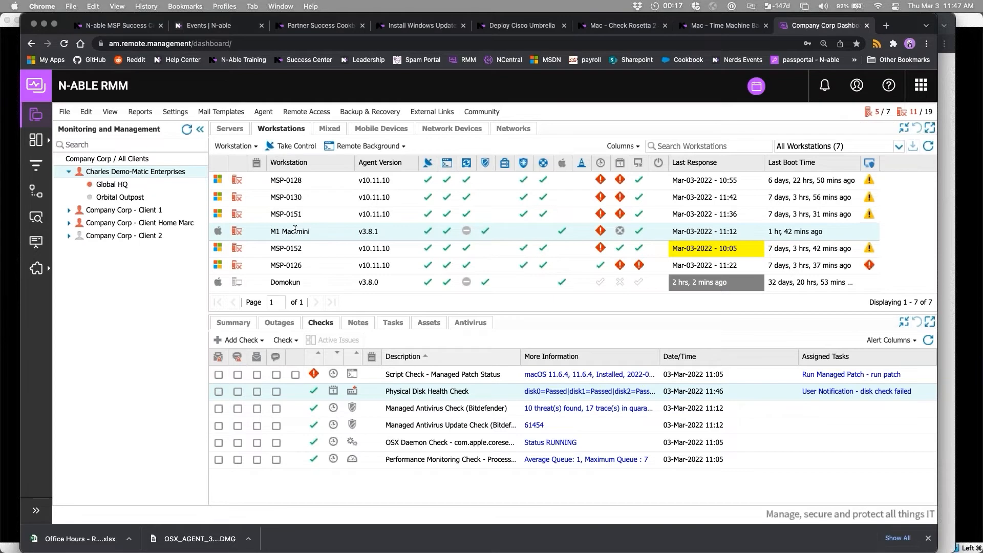
View the detailed Physical Disk Health Check results for the M1 Mac mini workstation, closing the details when done.
click(303, 282)
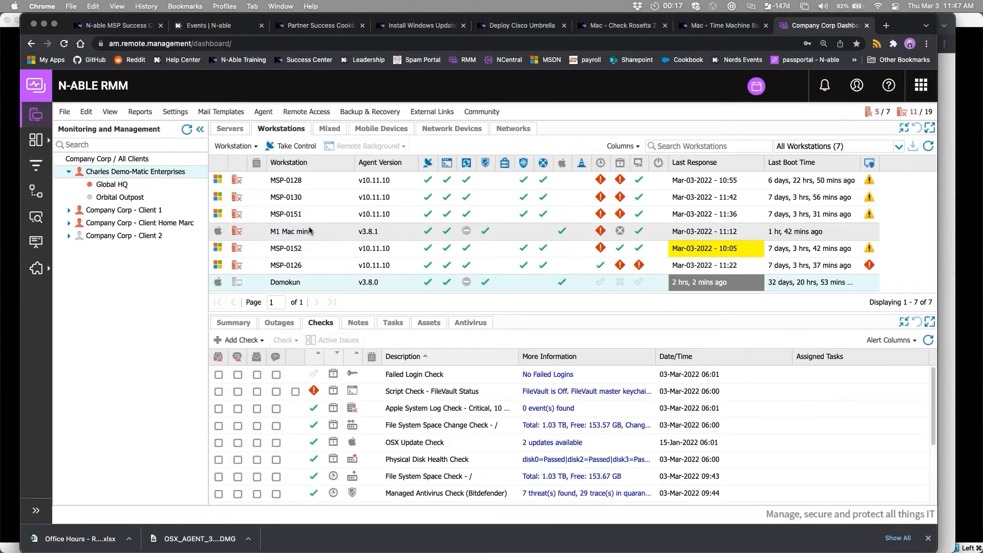
click(309, 231)
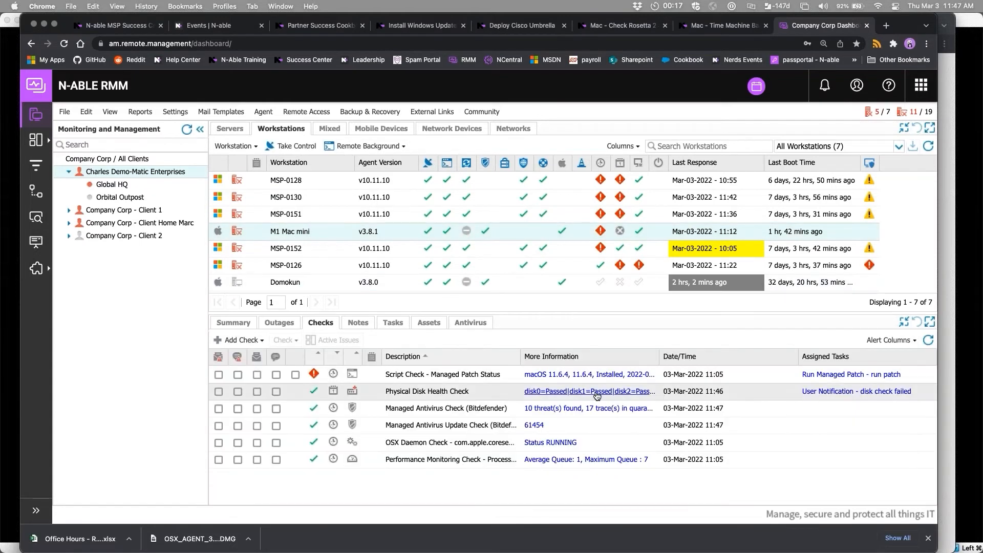
click(596, 392)
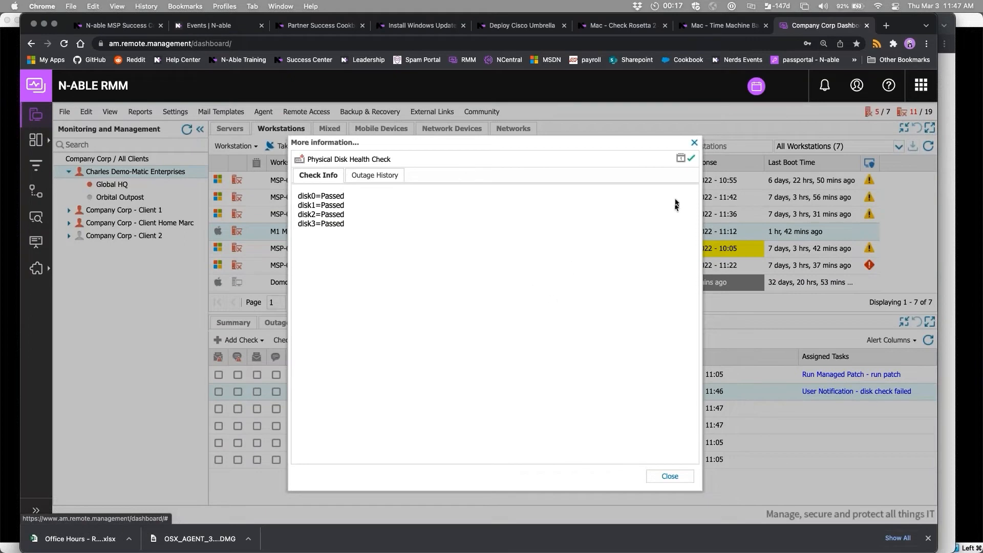
click(694, 142)
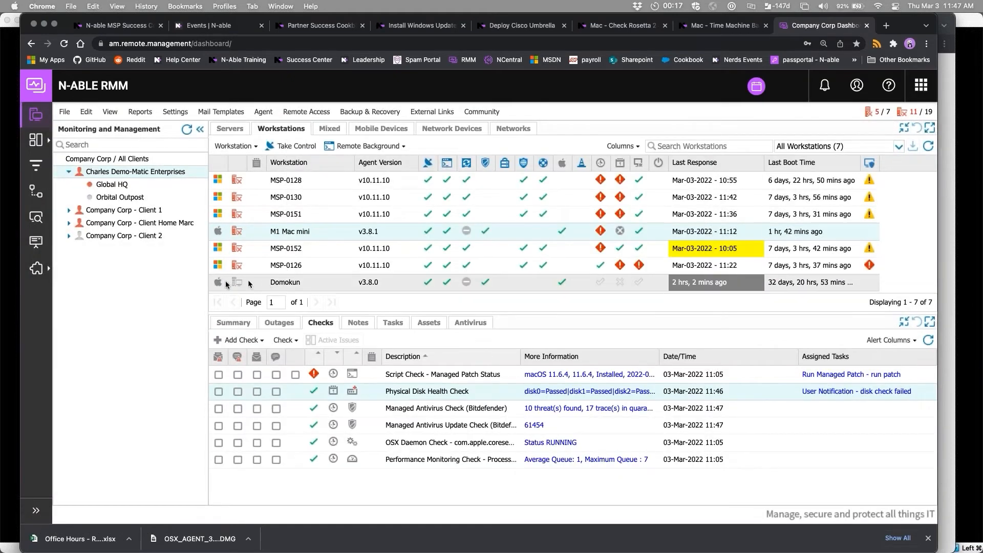
View the detailed Physical Disk Health Check results for the Domokun workstation, closing the details when done.
click(268, 282)
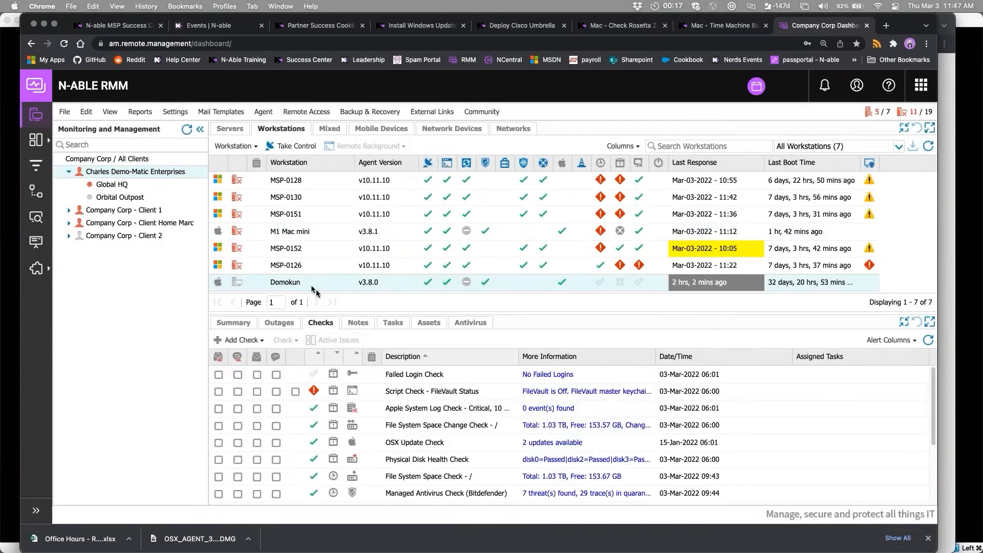
scroll(473, 431, down, 1)
scroll(473, 432, down, 1)
click(568, 431)
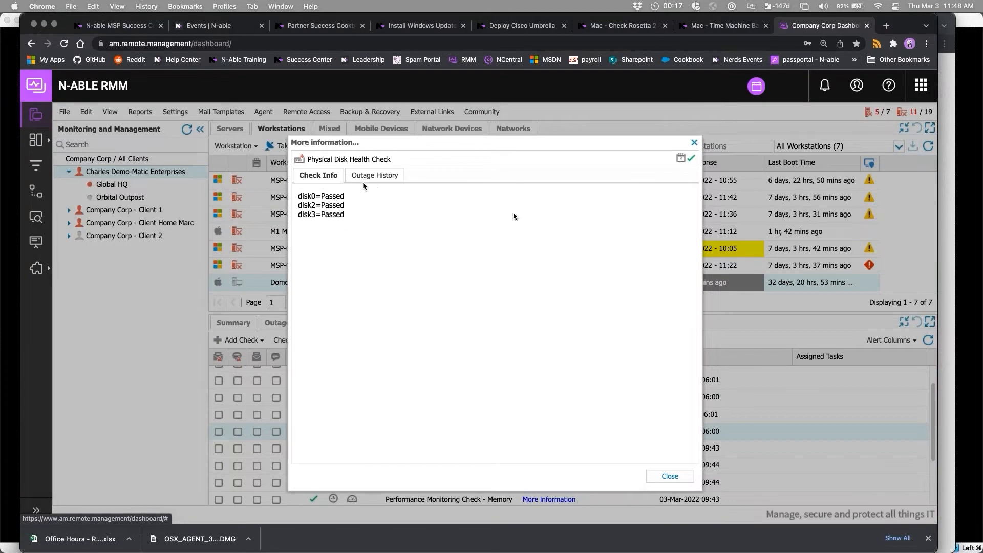
click(695, 143)
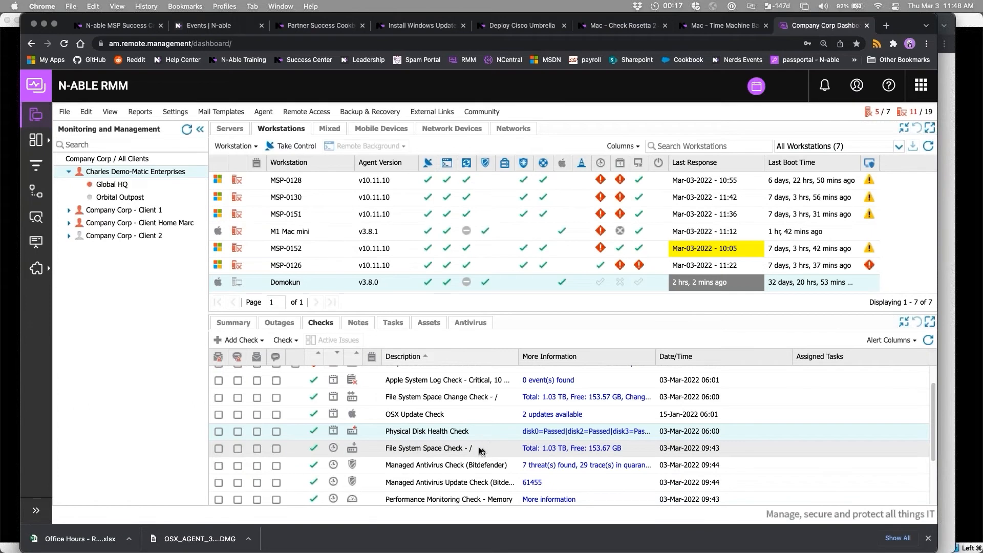
Look through Domokun's list of checks and review its Physical Disk Health Check details once more.
scroll(479, 450, down, 4)
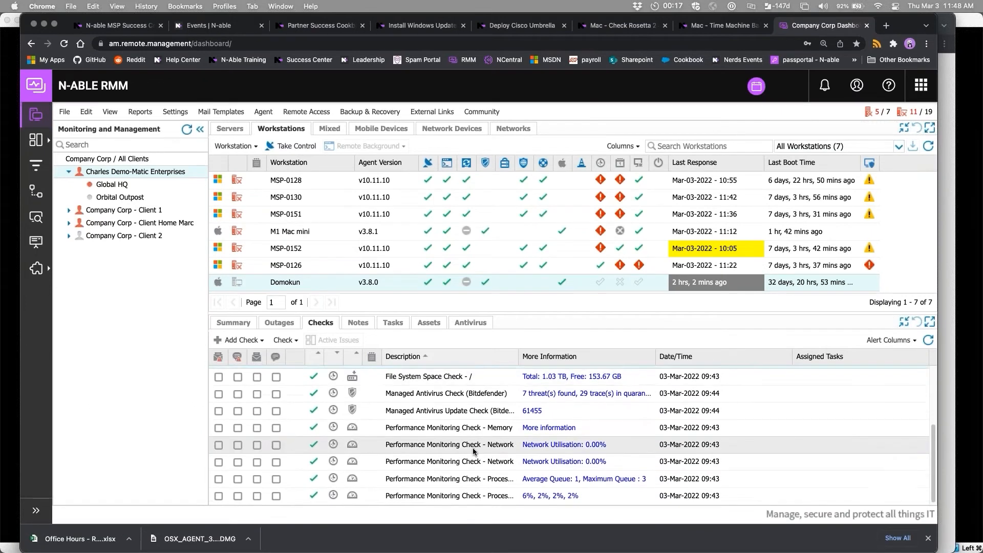
scroll(473, 451, up, 5)
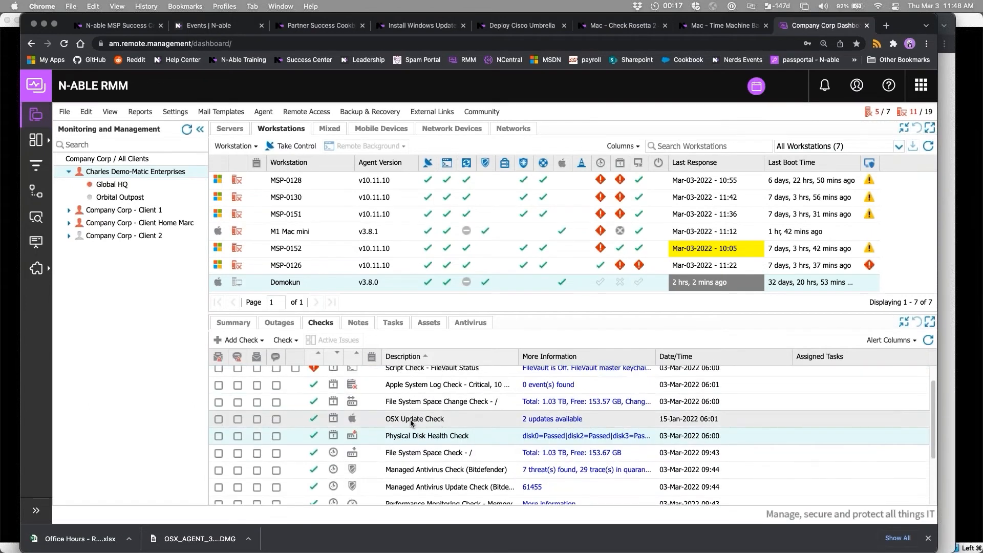
click(411, 422)
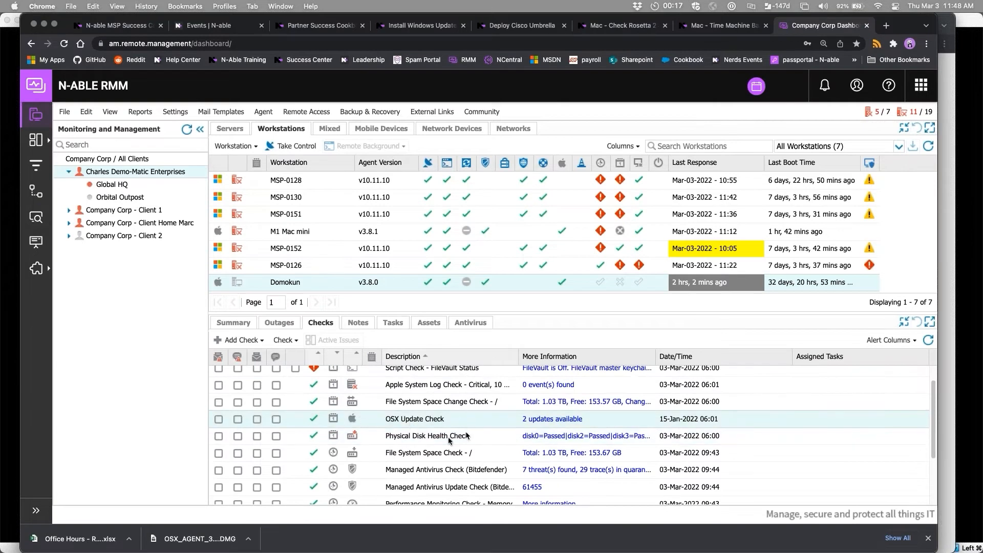
click(449, 437)
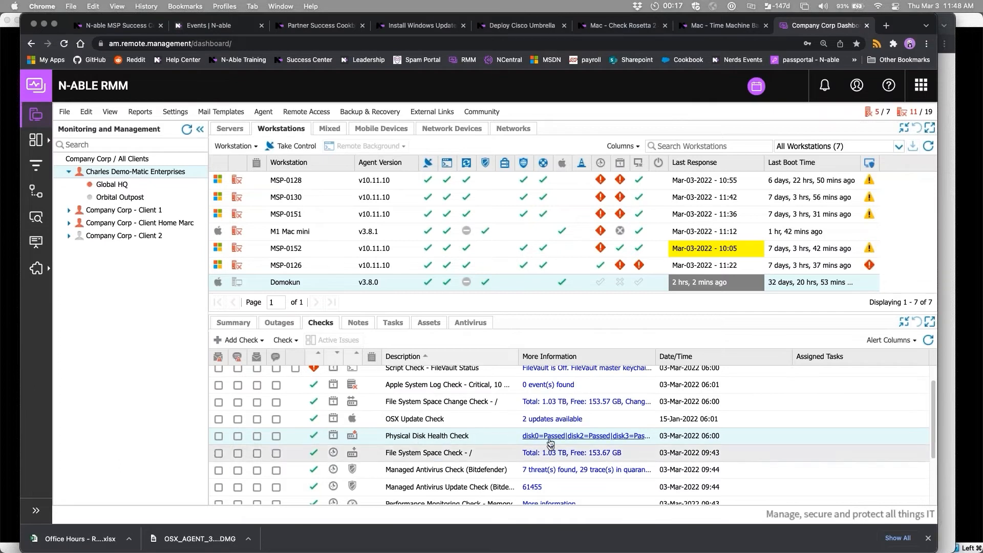
click(548, 439)
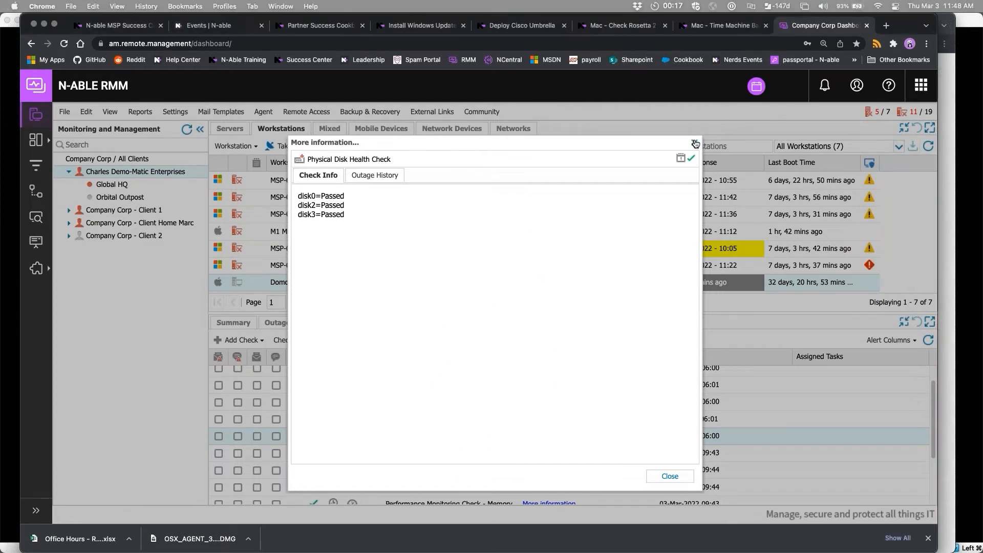
click(695, 144)
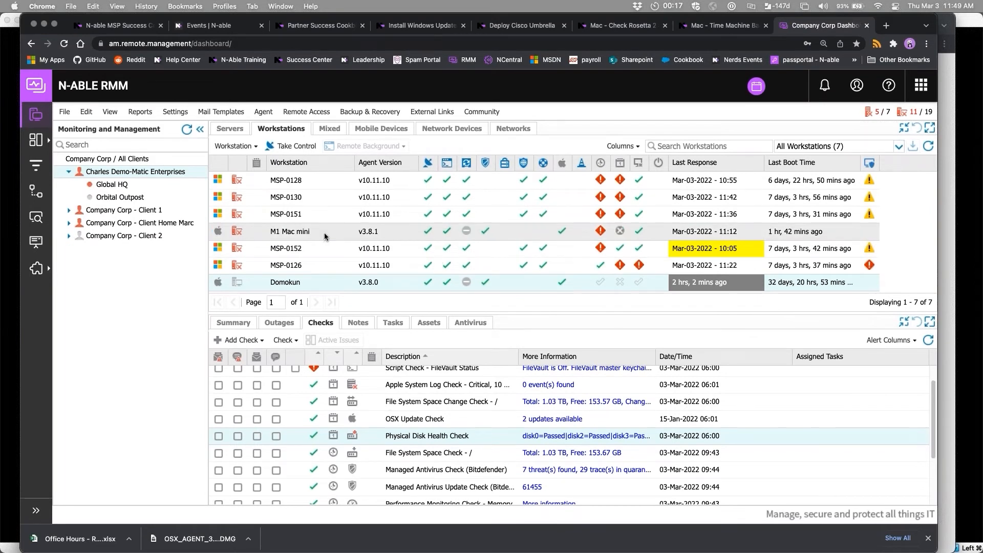
Scan the rest of Domokun's checks, and bring up the M1 Mac mini's checks for comparison.
scroll(389, 407, down, 3)
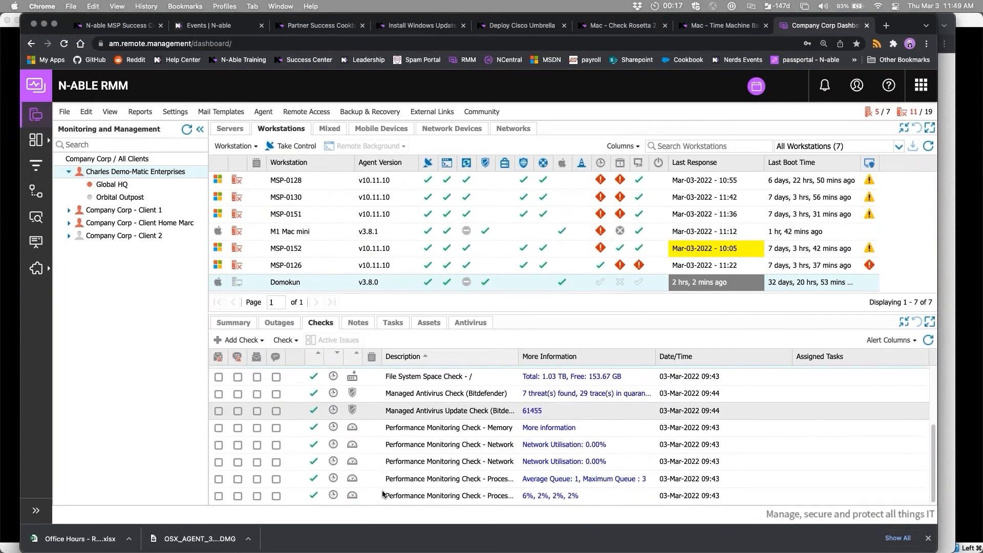
scroll(378, 460, up, 4)
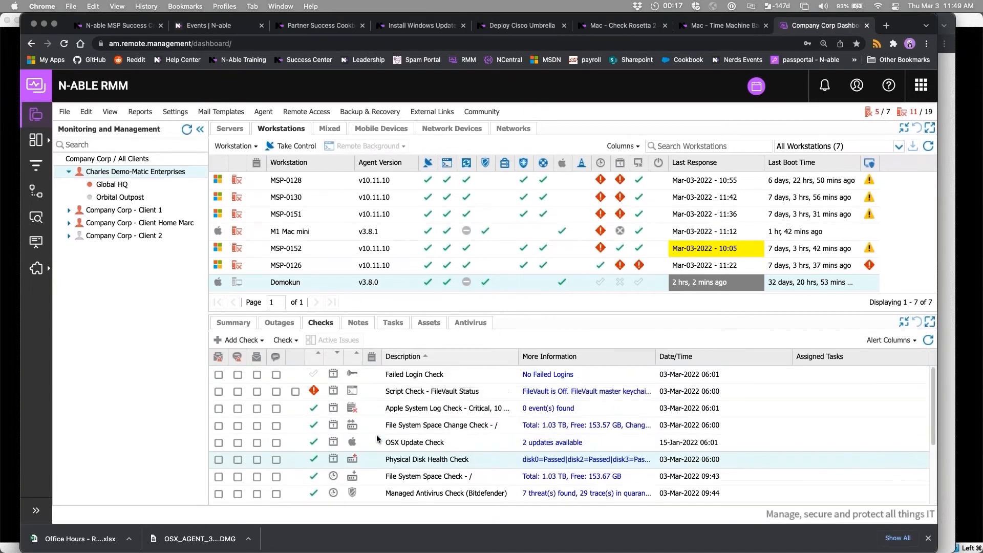
click(325, 233)
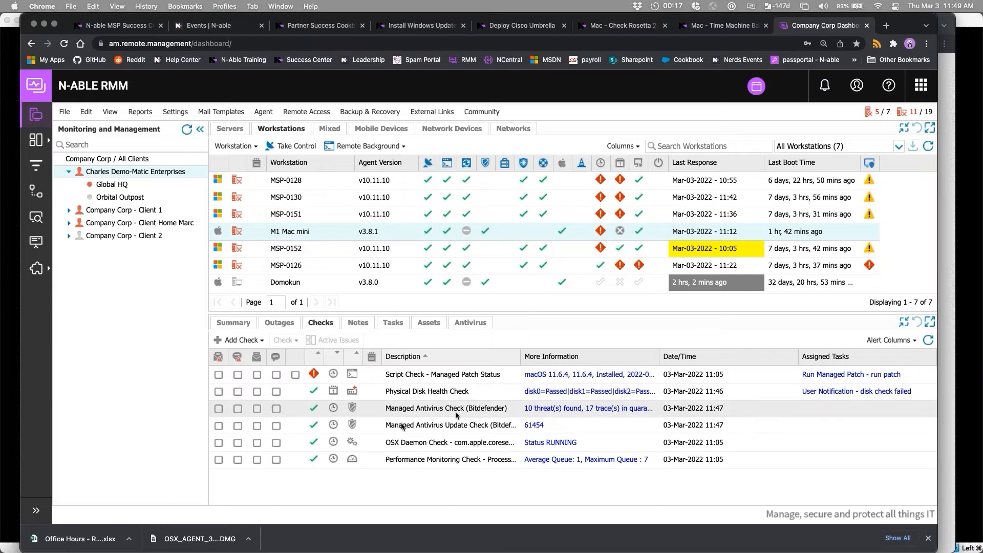
Find the Physical Disk Health Check on the Windows workstation MSP-0130 and review its details.
click(308, 201)
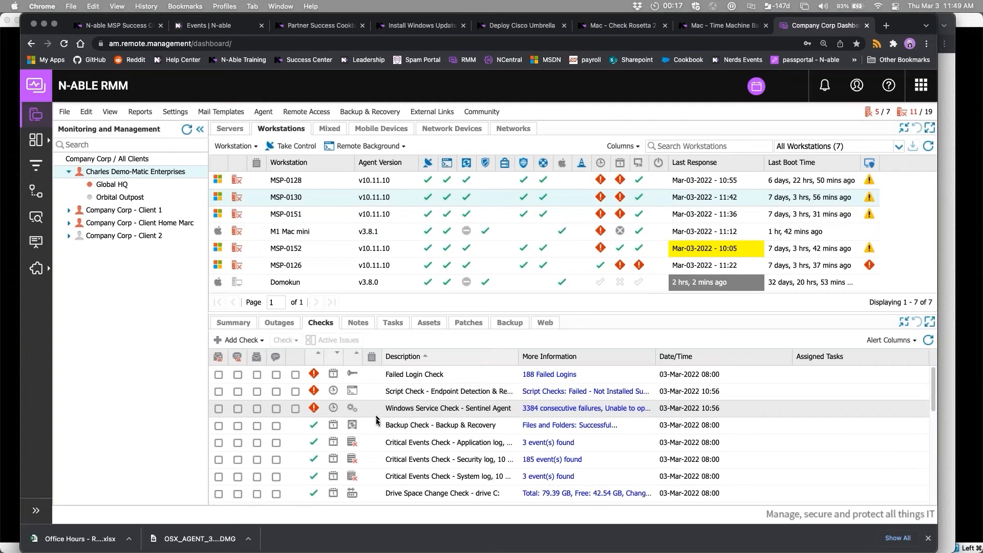
scroll(374, 444, down, 3)
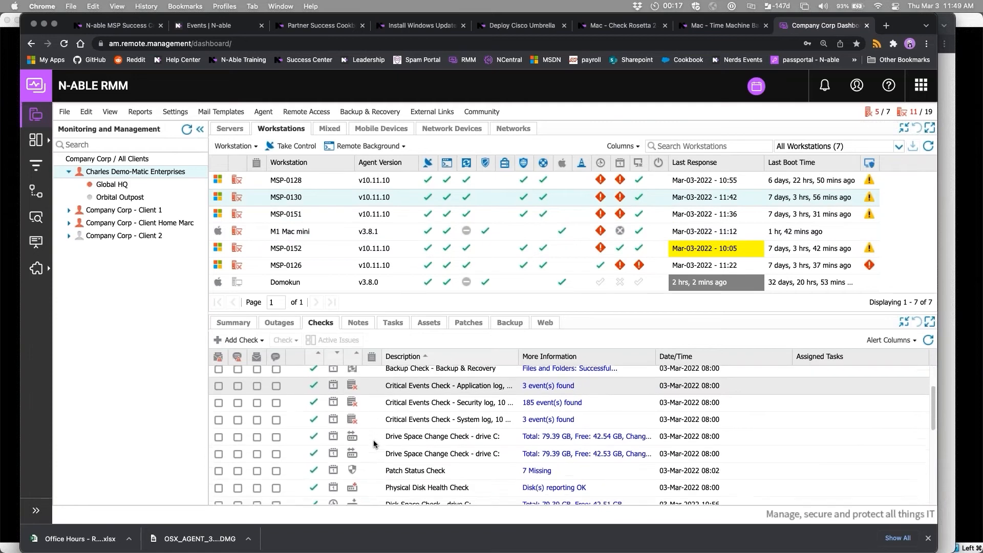
scroll(374, 443, down, 3)
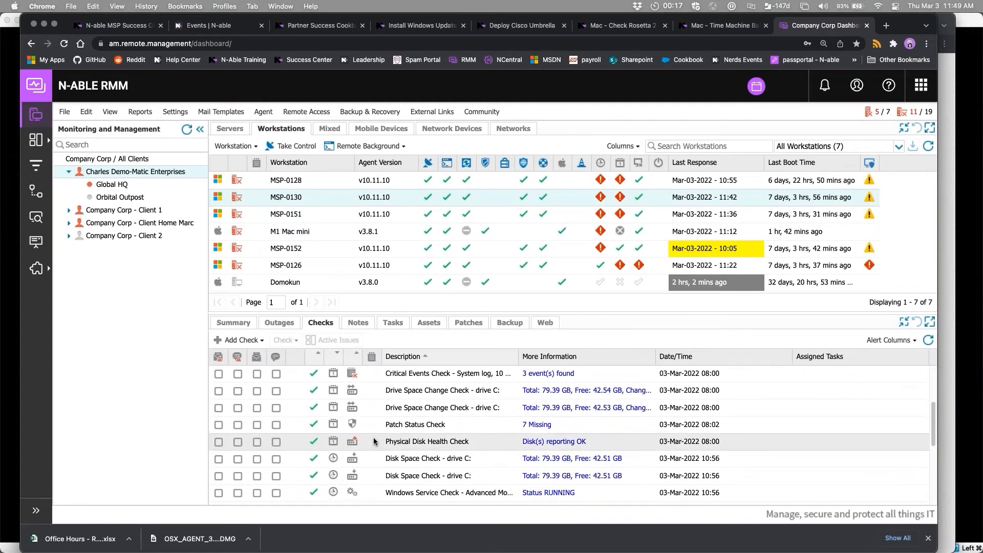
click(563, 446)
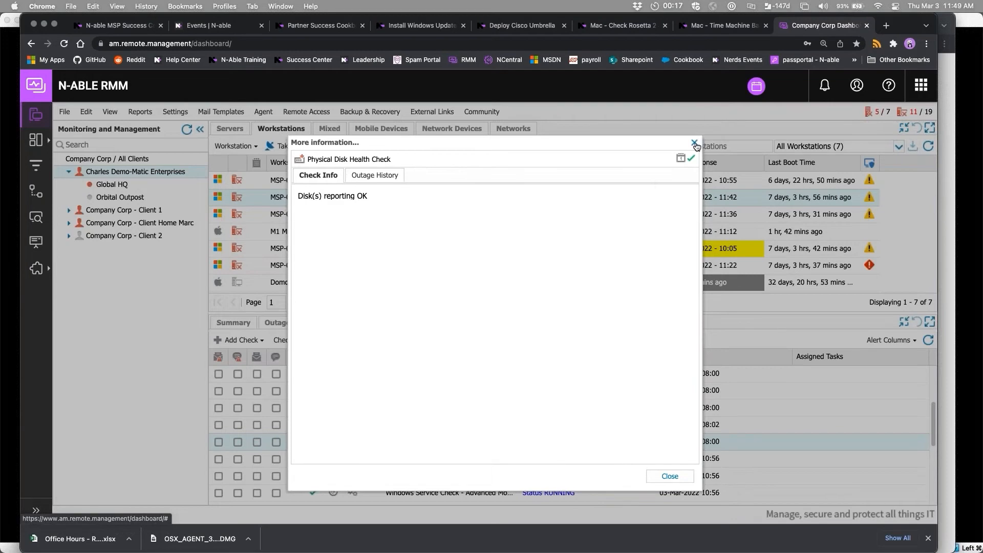
click(694, 143)
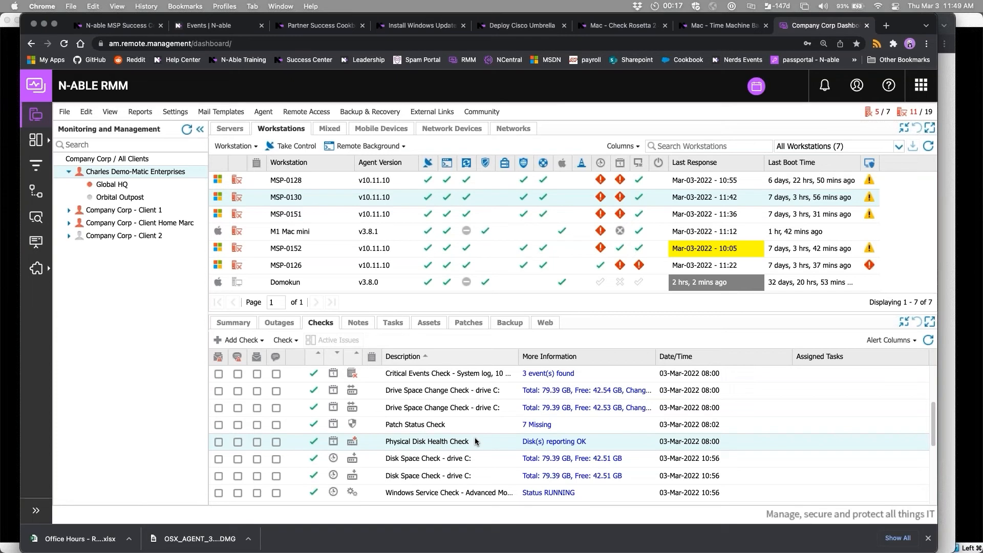
Examine the settings and available actions of MSP-0130's first Disk Space Check for drive C: without changing anything.
scroll(475, 439, down, 2)
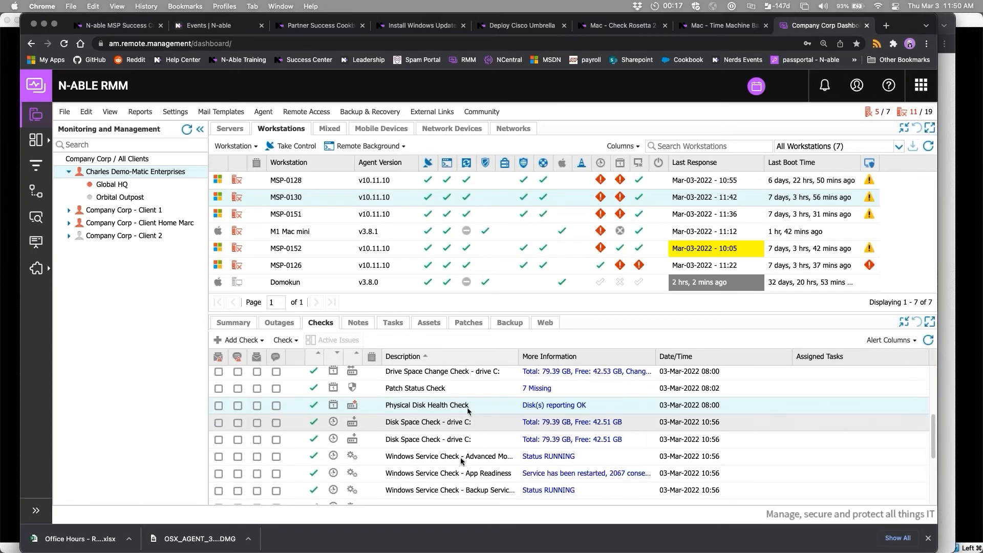
mouse_move(461, 548)
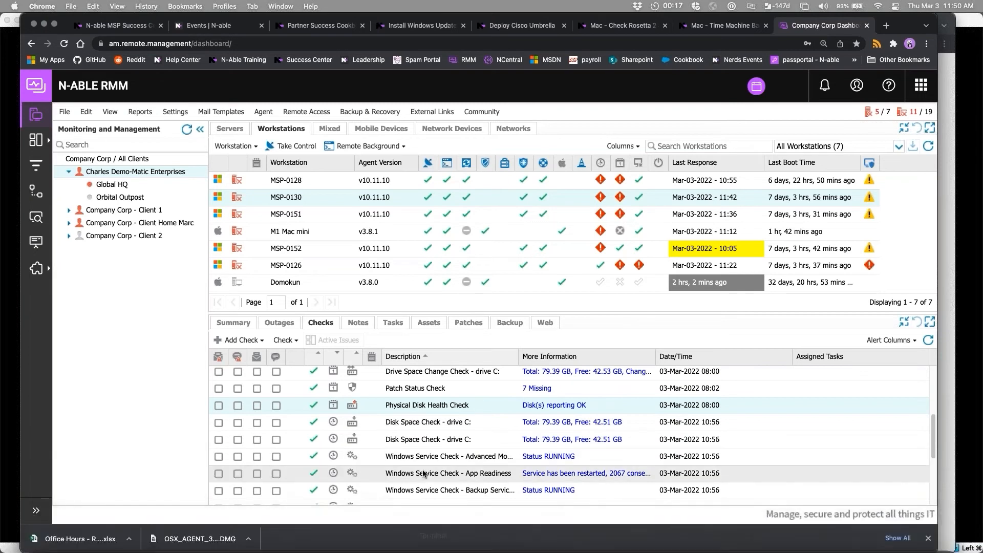
click(488, 421)
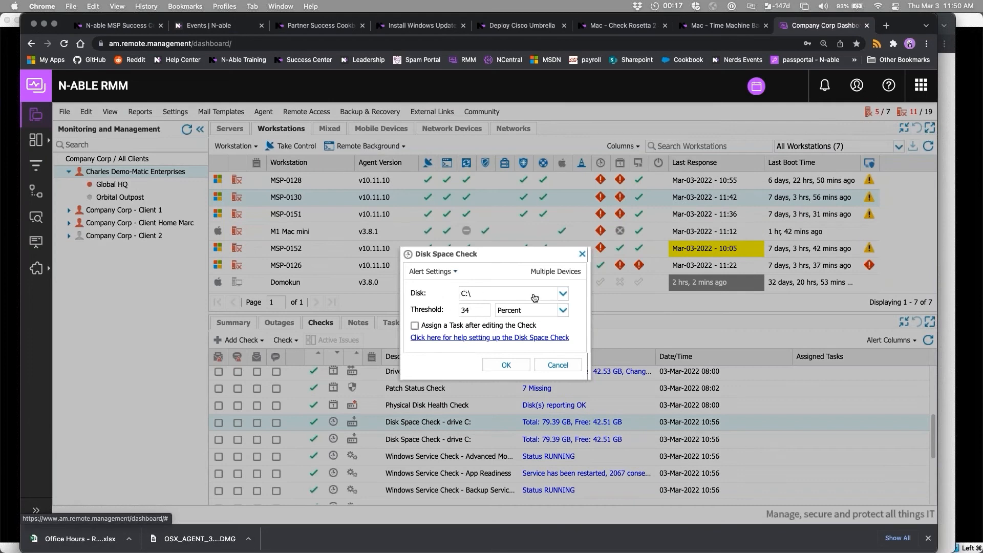
click(564, 294)
click(573, 295)
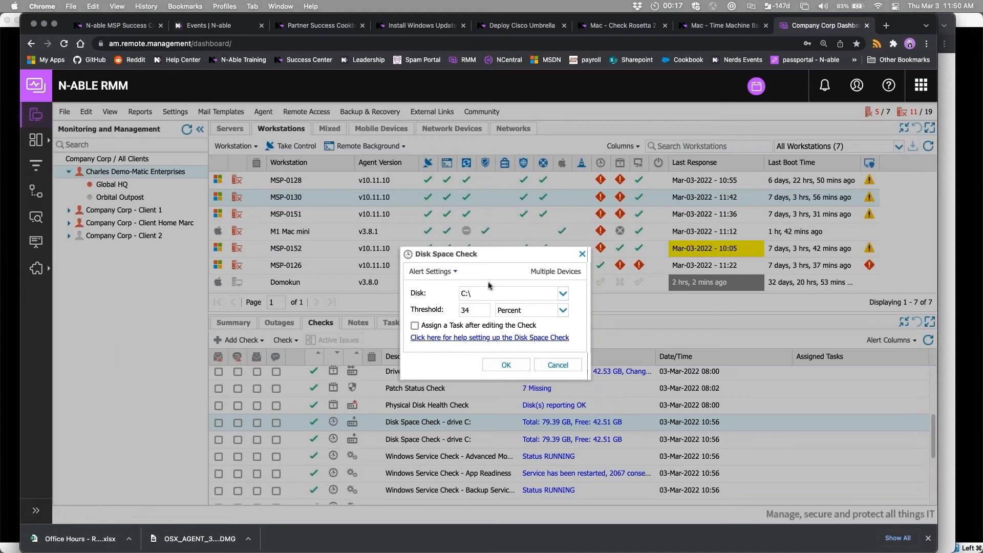
click(476, 295)
click(510, 294)
click(582, 255)
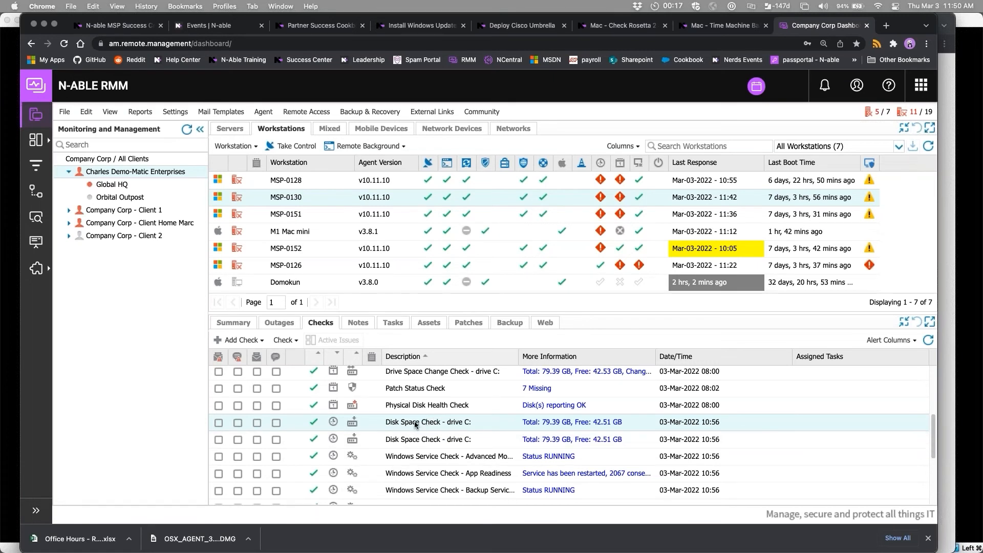
right_click(414, 424)
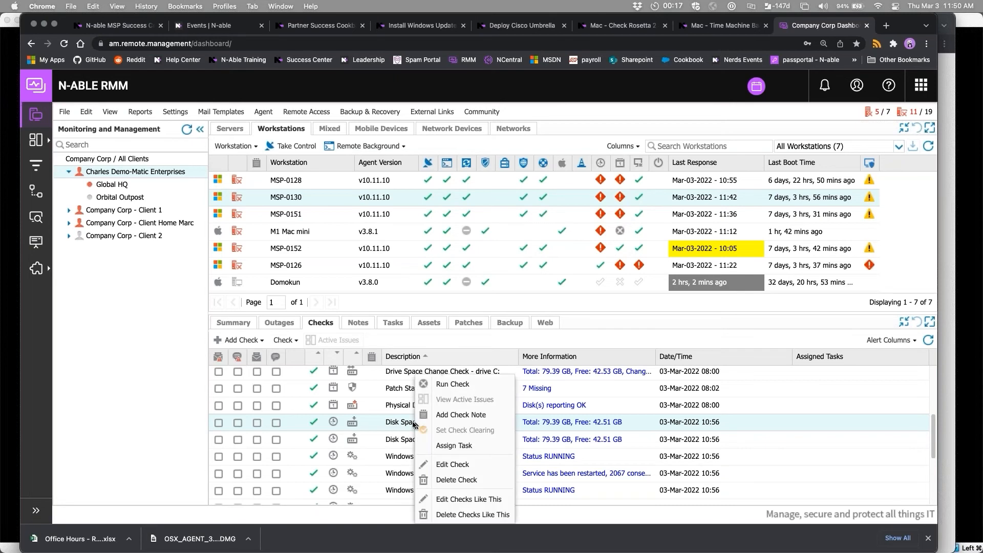
click(389, 420)
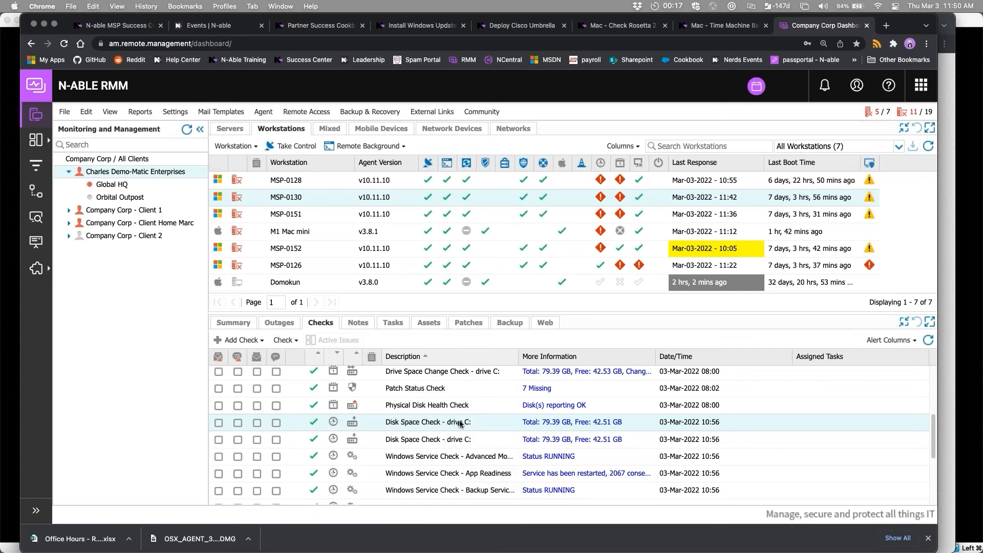